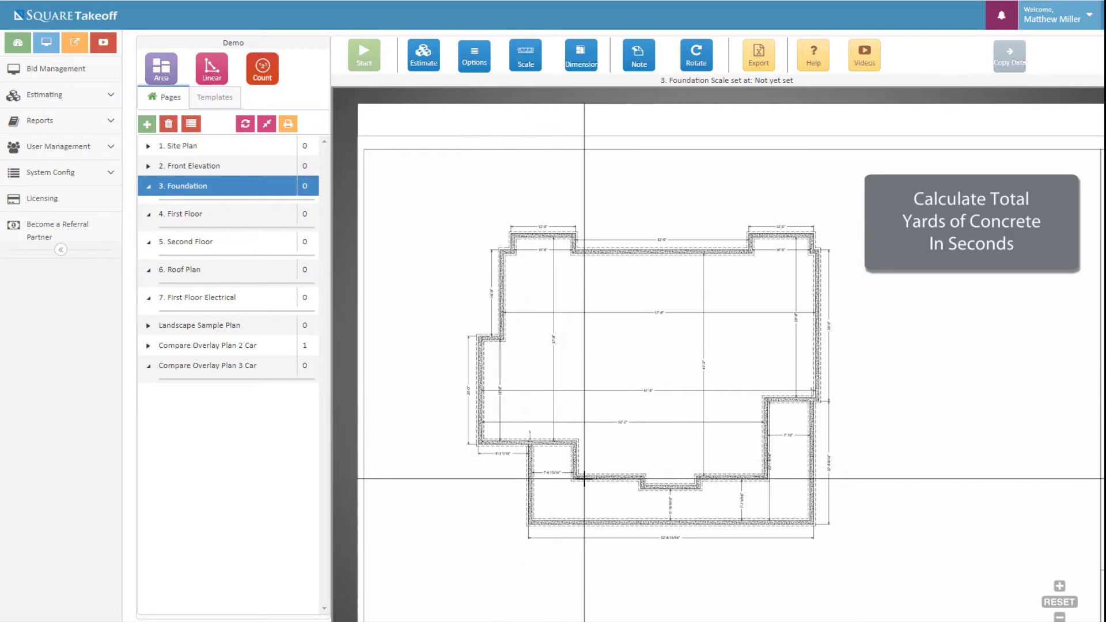
# Begin a Standard Page Overlay from the Foundation page's Options menu
pyautogui.click(475, 55)
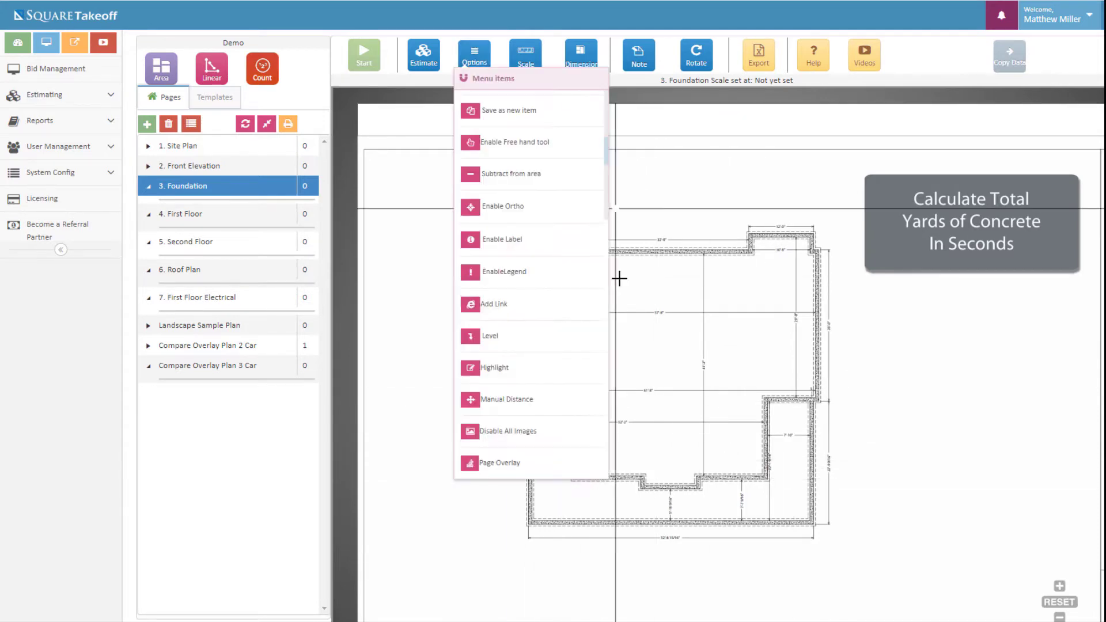
pyautogui.click(507, 461)
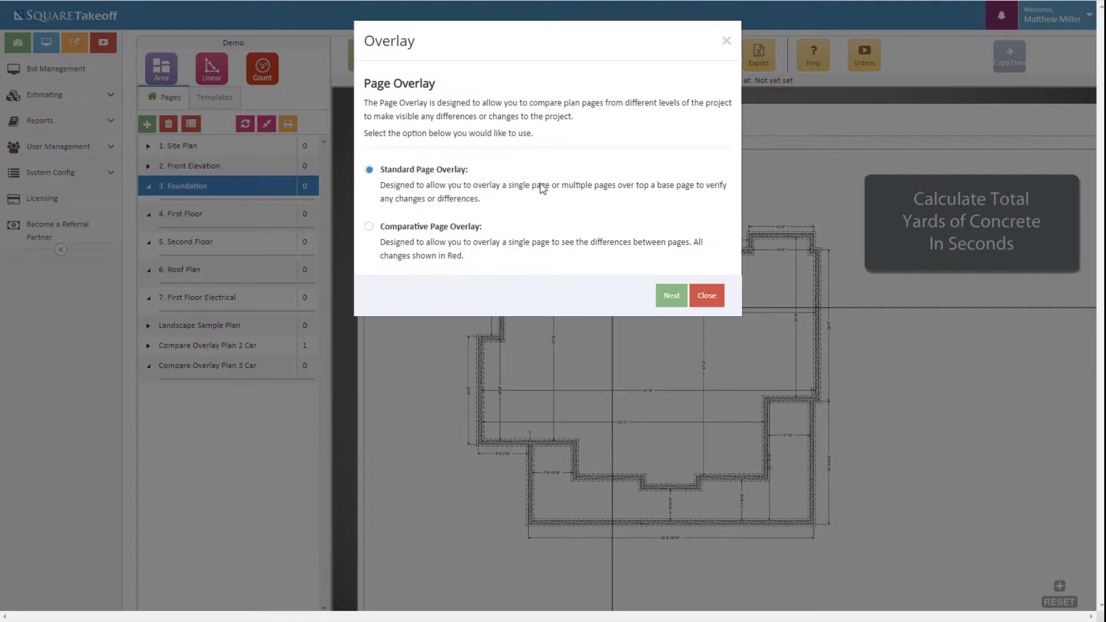
pyautogui.click(667, 296)
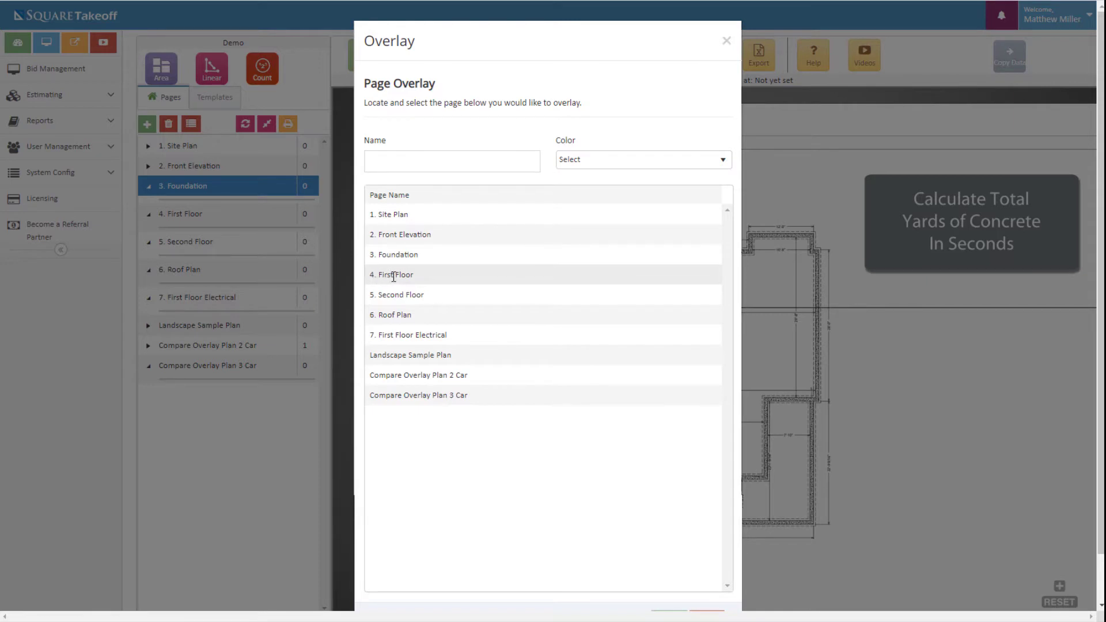
# Add page 4, First Floor, as a crimson overlay on Foundation
pyautogui.click(393, 276)
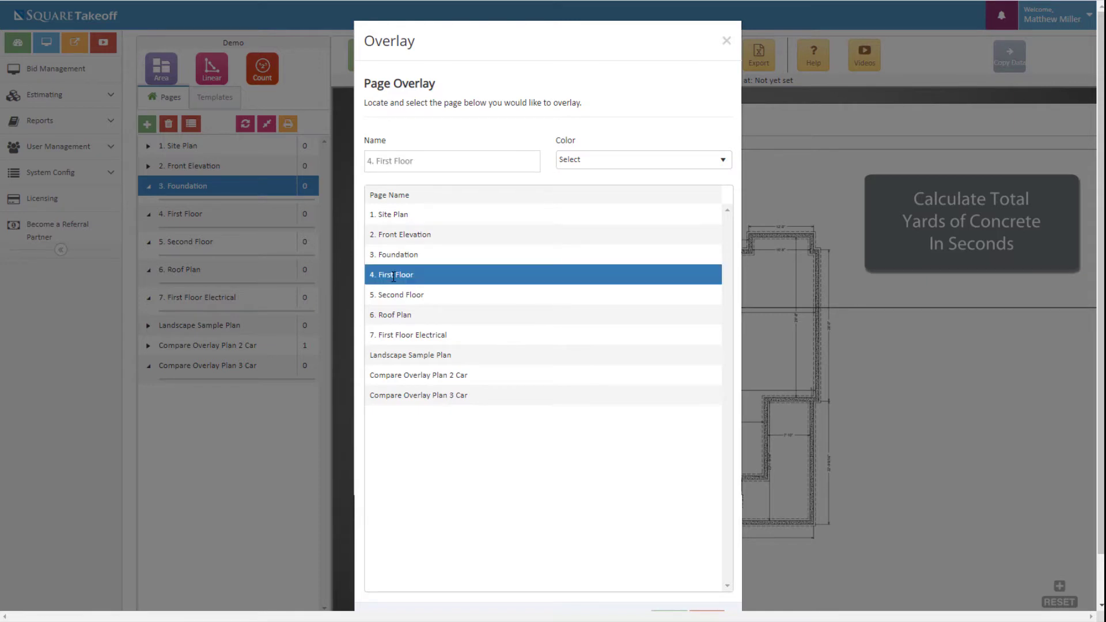
pyautogui.click(721, 163)
pyautogui.scroll(-3, 652, 228)
pyautogui.scroll(-2, 622, 242)
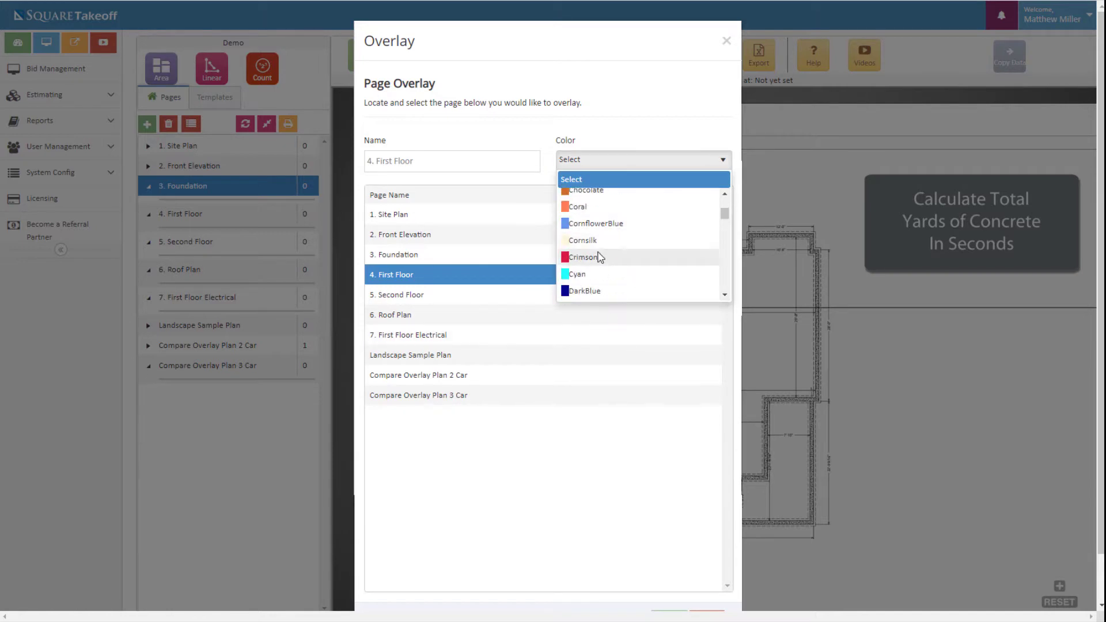
pyautogui.click(594, 258)
pyautogui.scroll(-1, 653, 507)
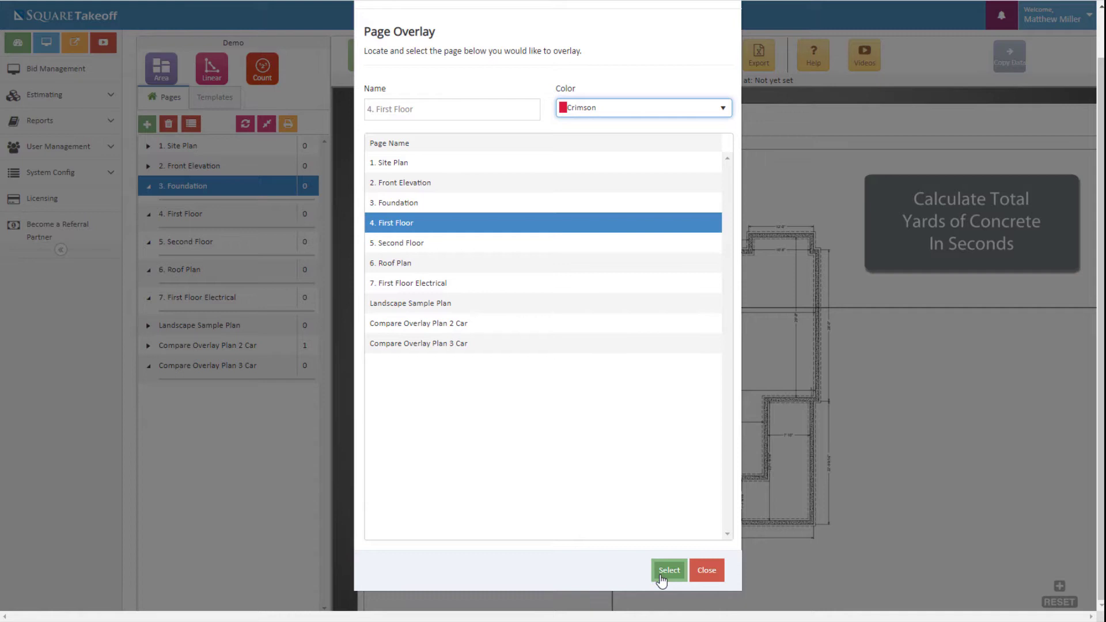
pyautogui.click(661, 578)
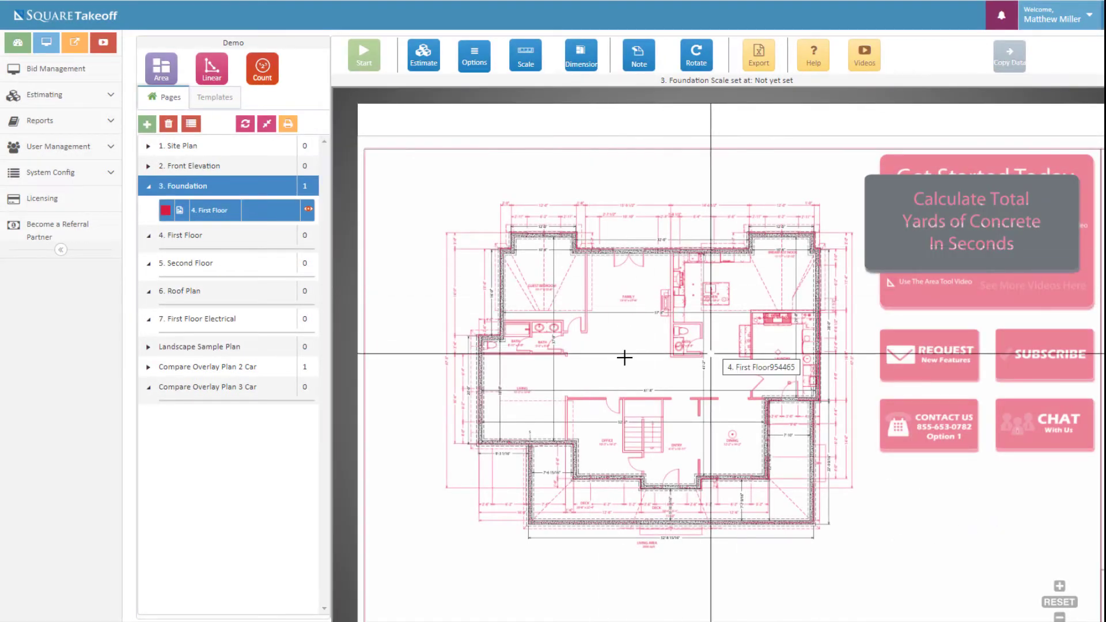
pyautogui.scroll(-2, 703, 334)
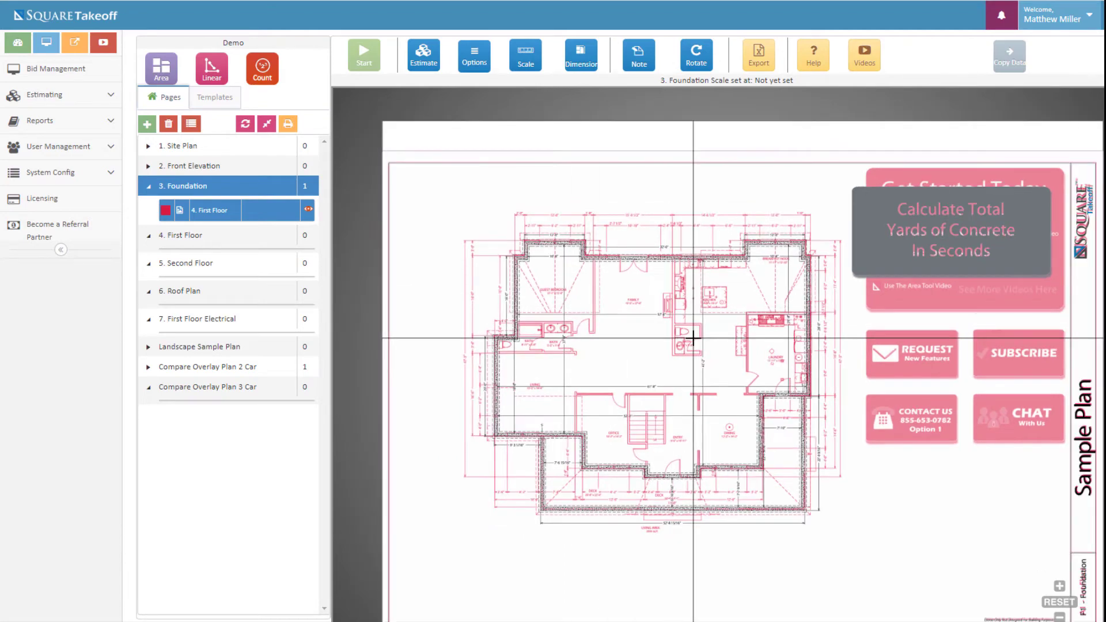
# Shift the crimson First Floor overlay slightly left onto the foundation walls
pyautogui.click(683, 290)
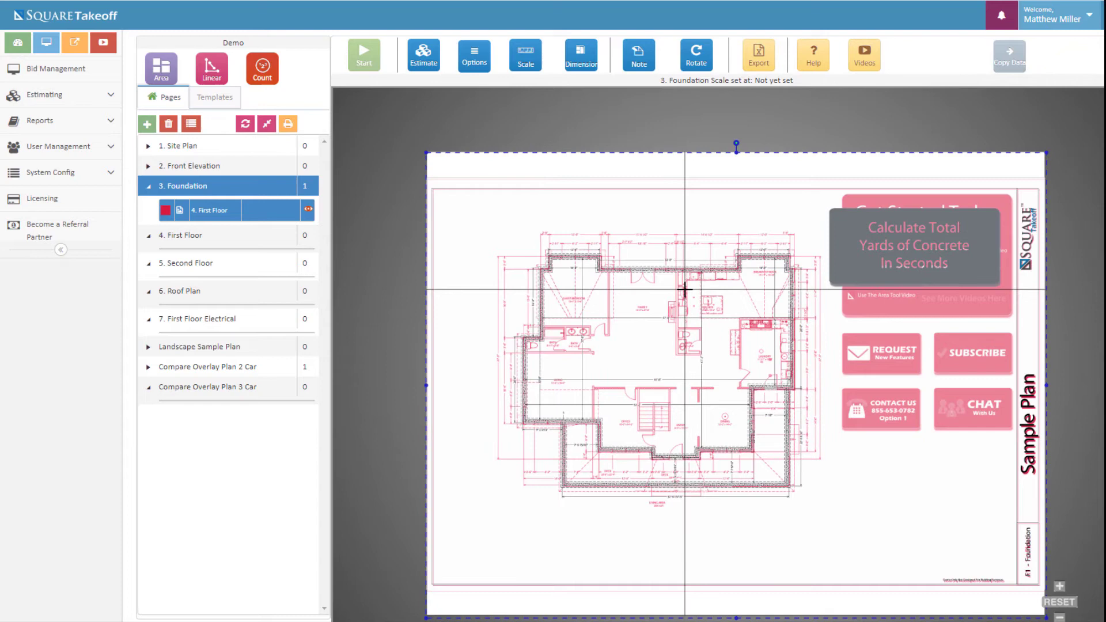
pyautogui.moveTo(684, 290); pyautogui.dragTo(684, 290)
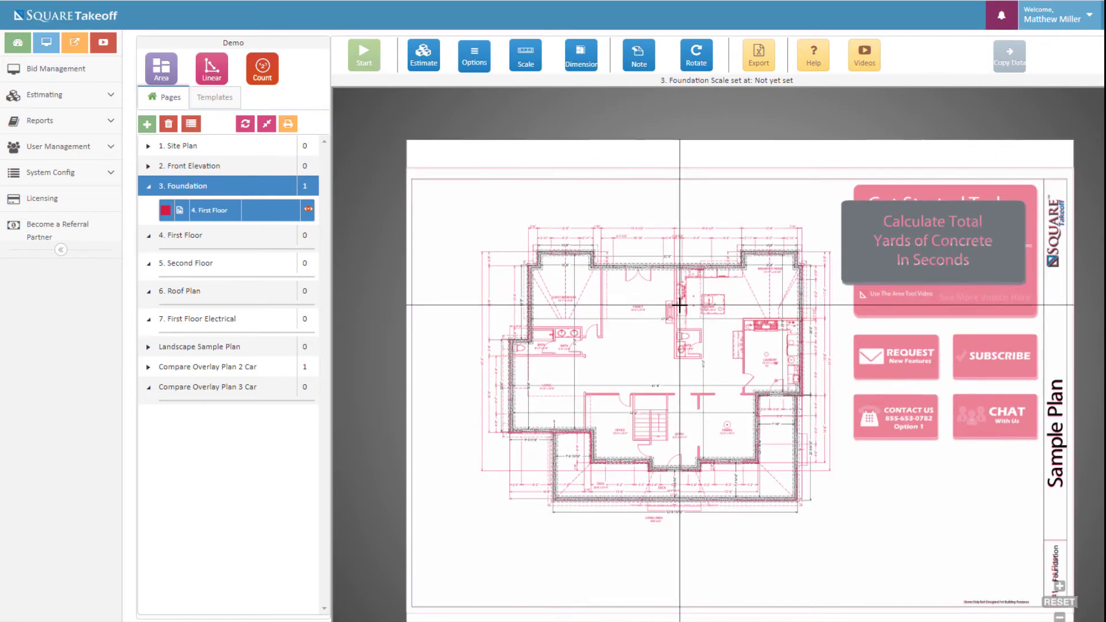
pyautogui.scroll(2, 678, 305)
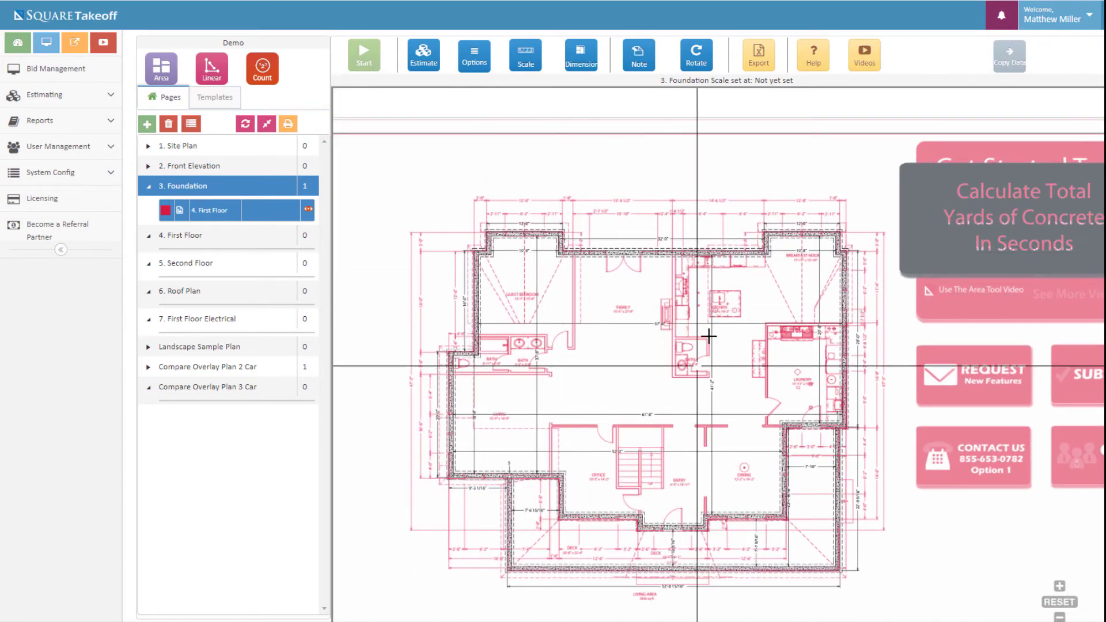